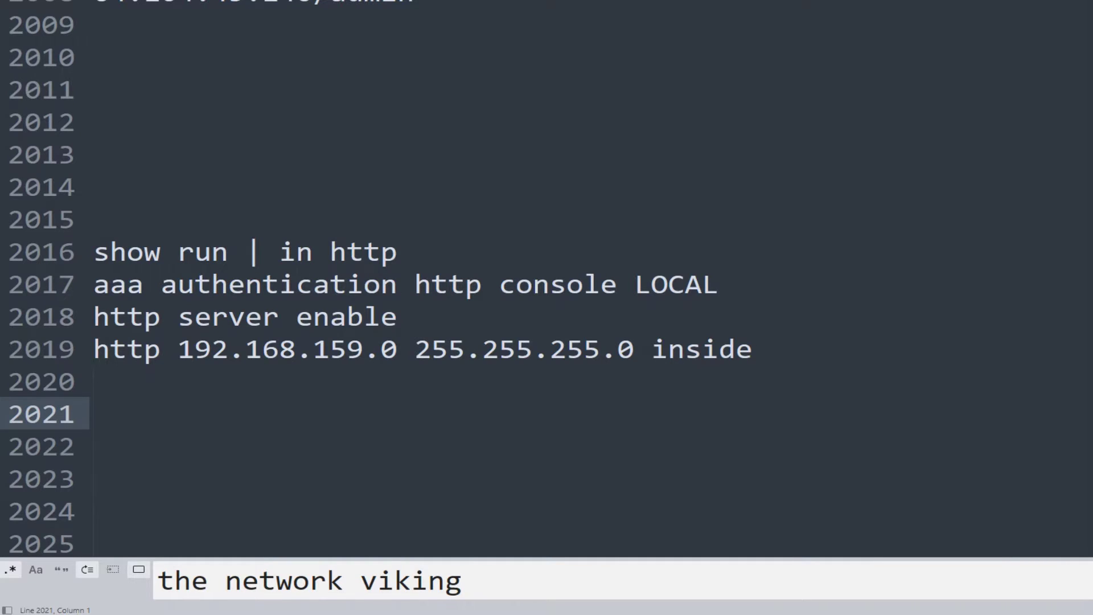
Add the note 'ASDM - gui tool' on empty line 2012
left_click(94, 122)
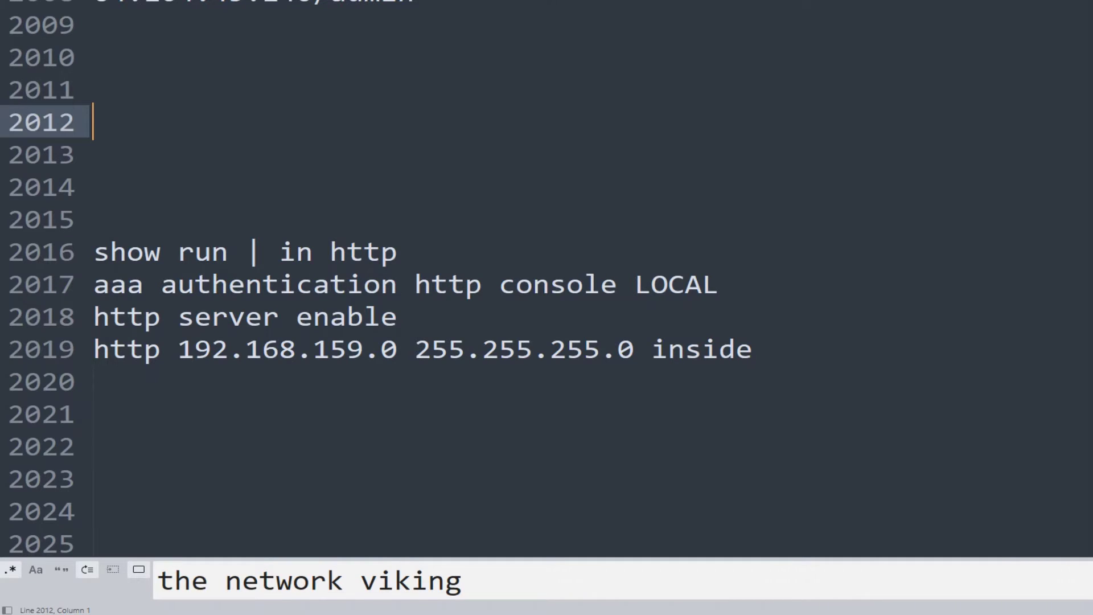
type("ASDM")
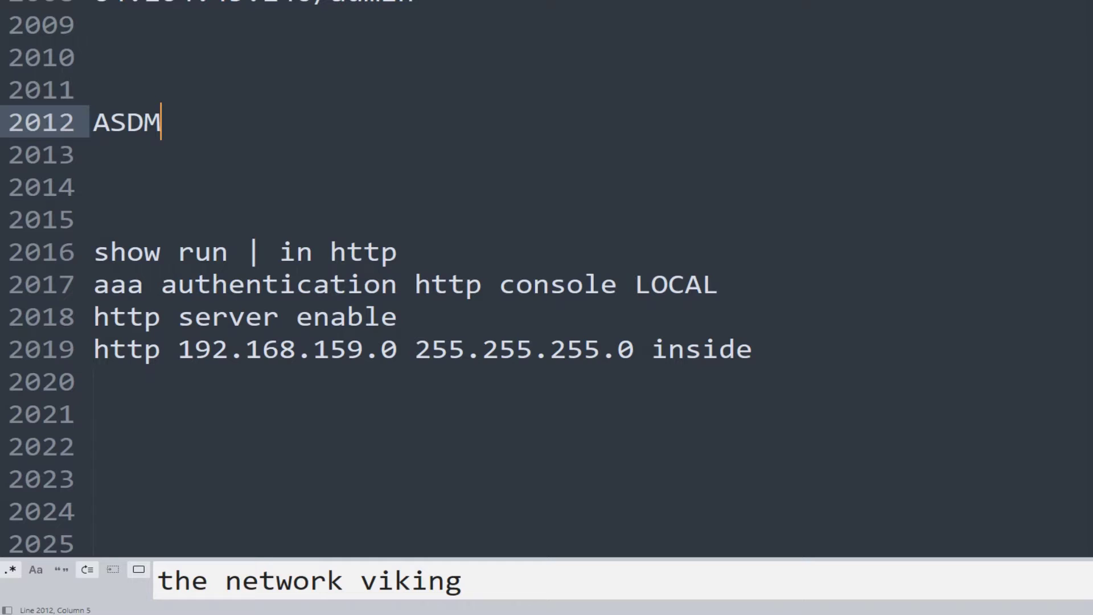
type("- gui tool")
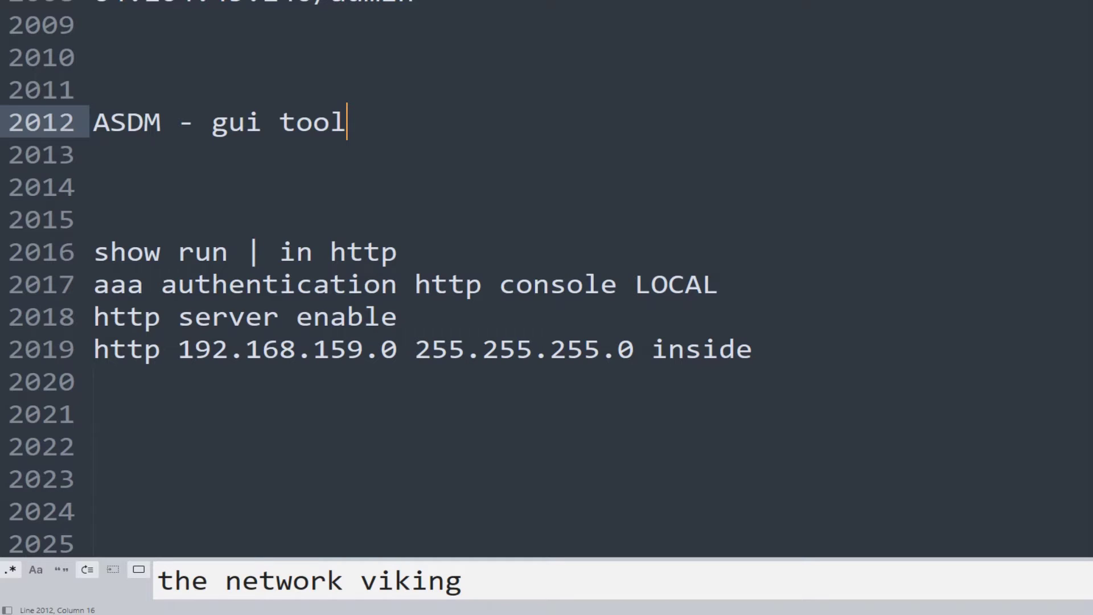
Highlight the show run command, the three http configuration lines and the interface name inside
left_click(94, 251)
left_click_drag(109, 252, 177, 252)
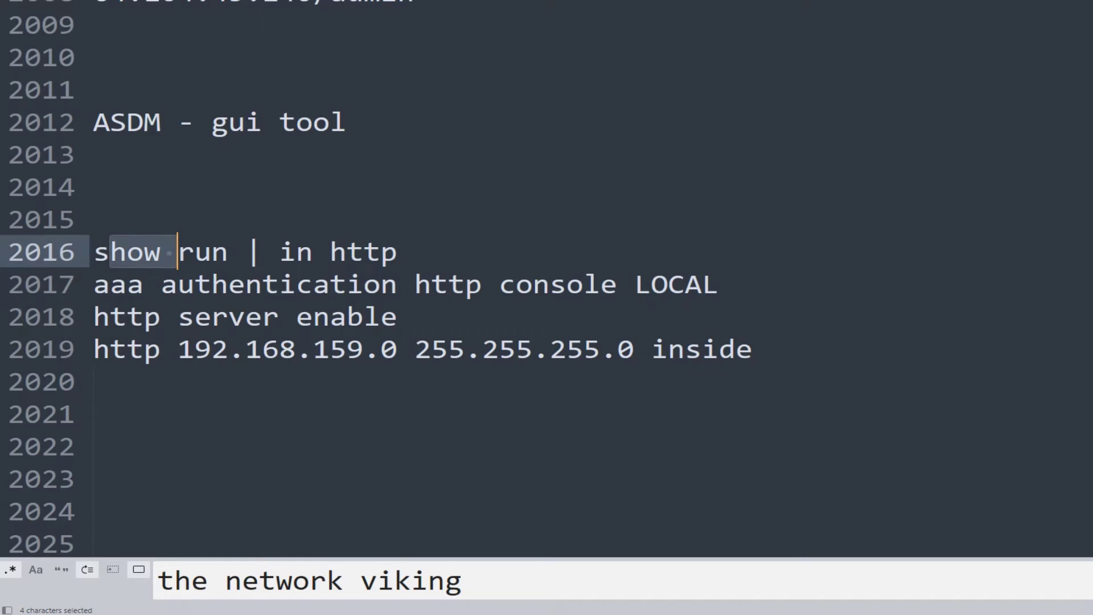
left_click_drag(109, 285, 753, 349)
left_click(600, 349)
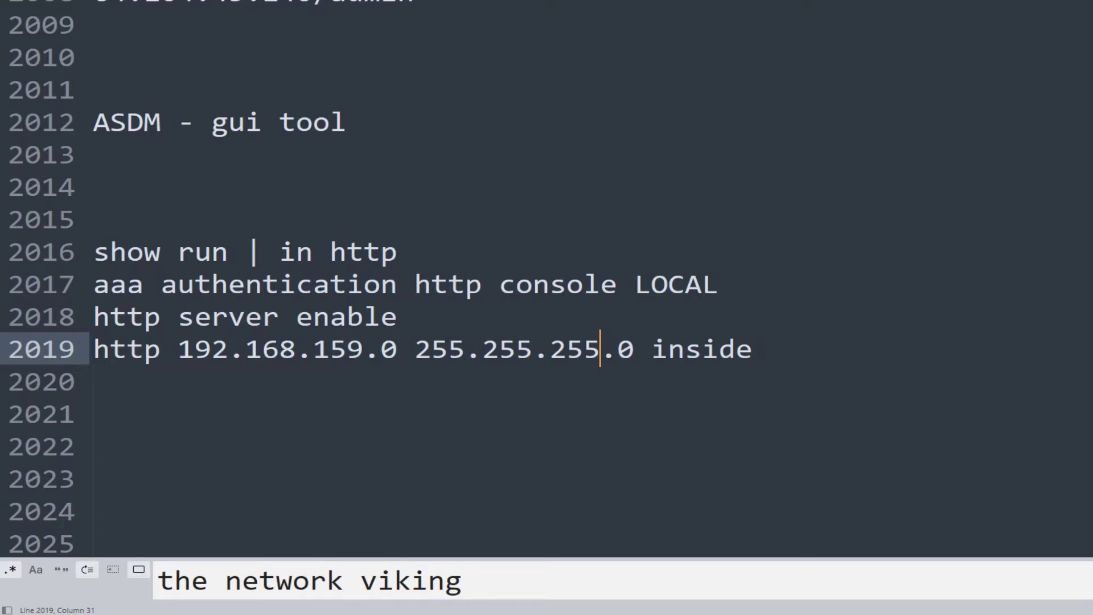
double_click(701, 349)
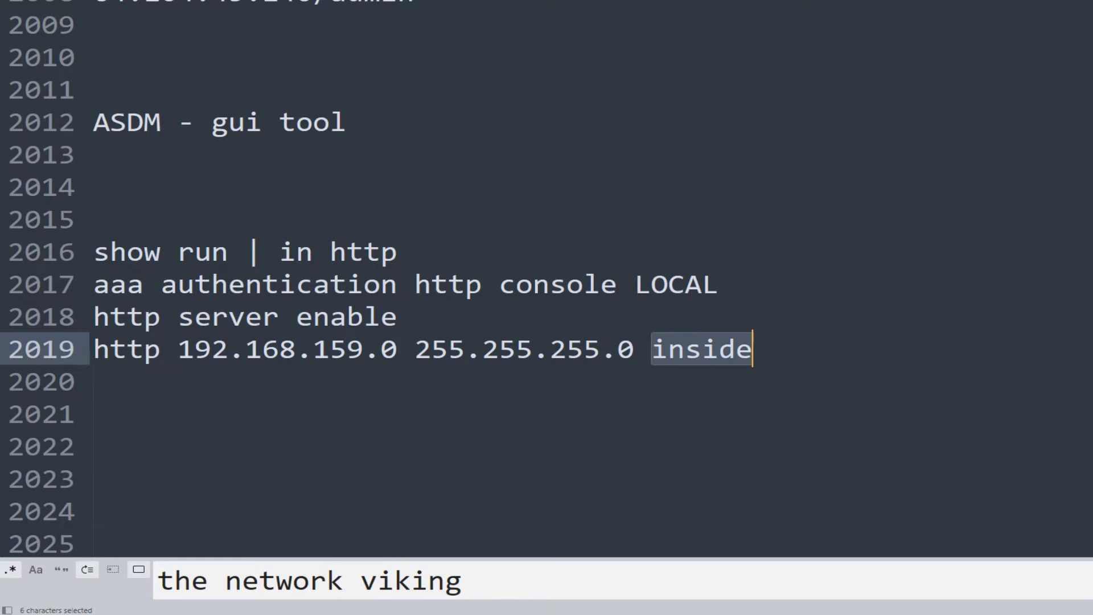
left_click_drag(753, 349, 652, 349)
left_click(94, 413)
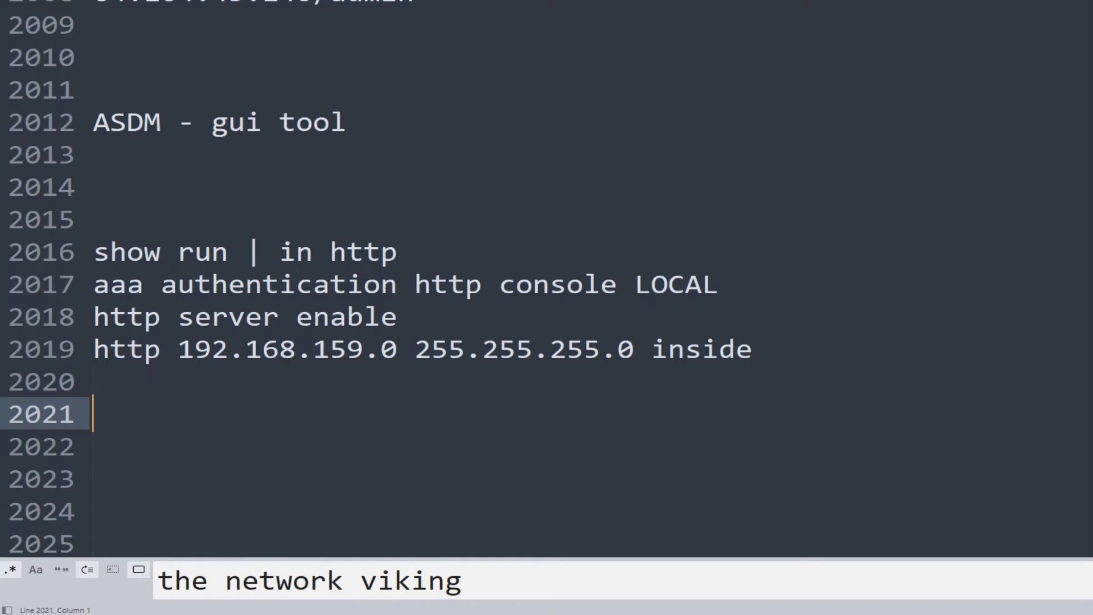
Add a 'username' line with the account name and a placeholder password, one blank line higher up
type("username")
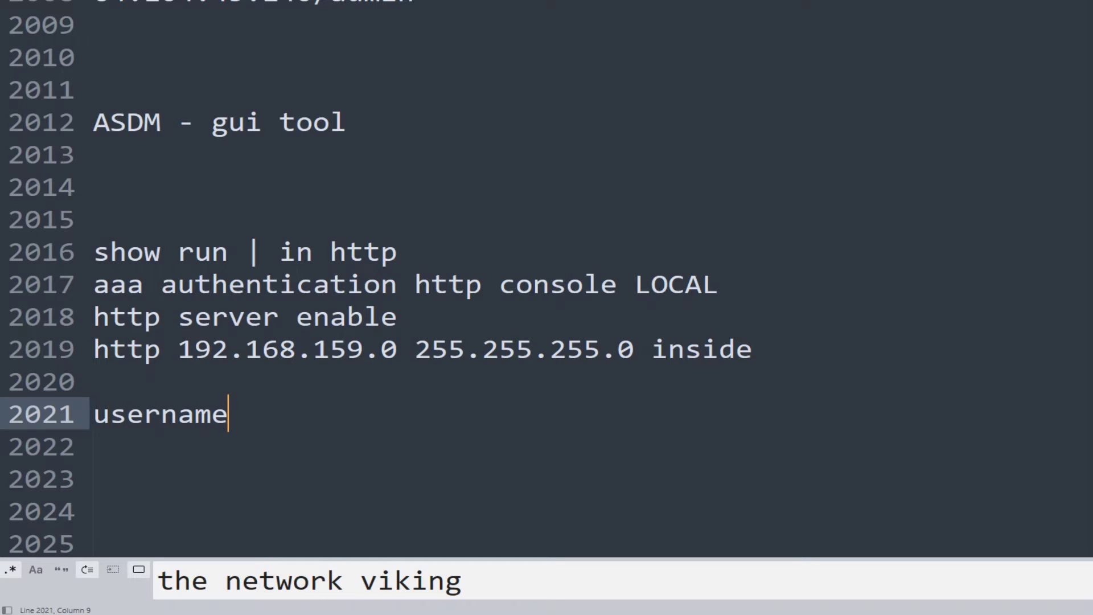
left_click(94, 381)
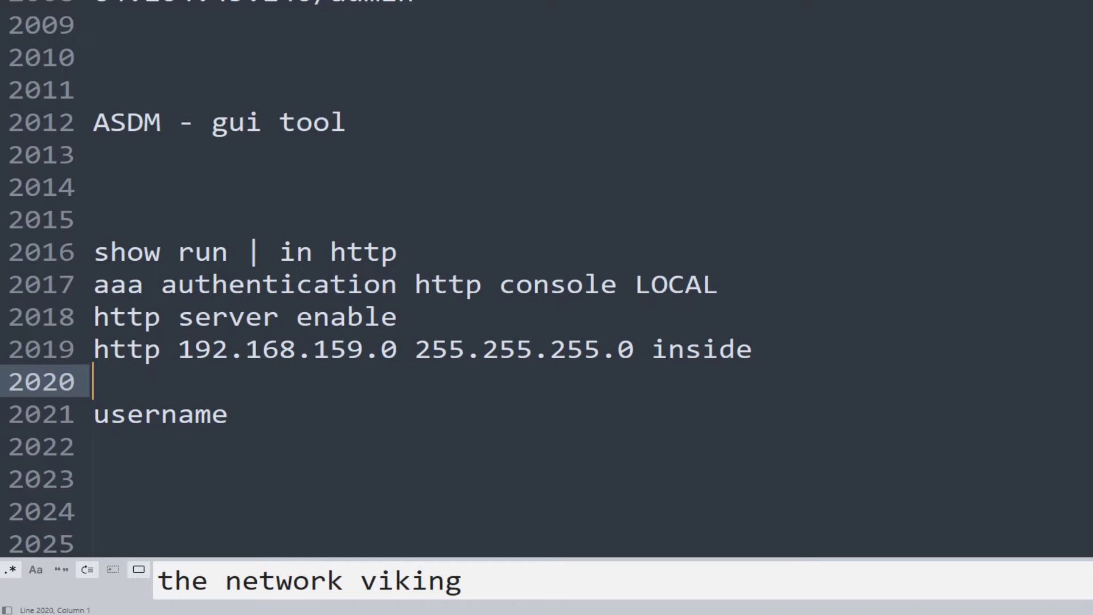
key("Return")
left_click(94, 478)
left_click(229, 446)
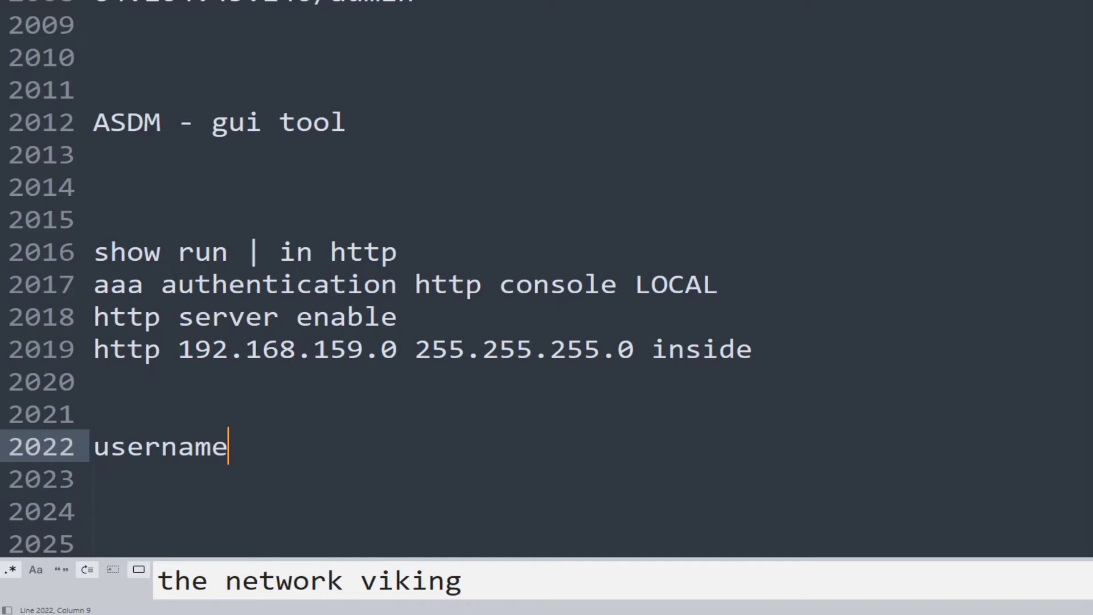
type("ahsan ")
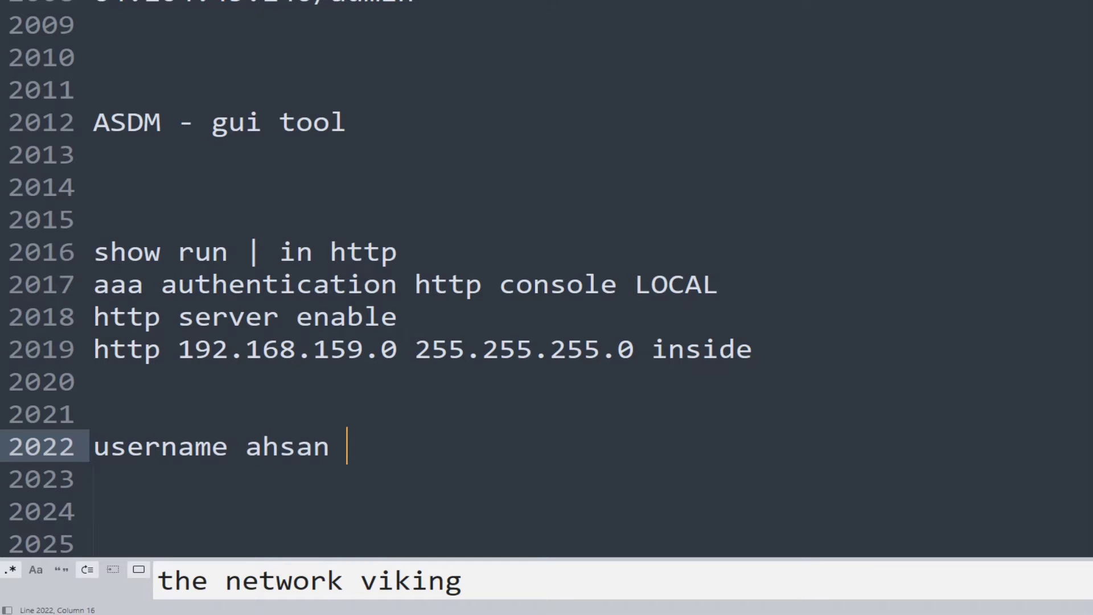
type("password ")
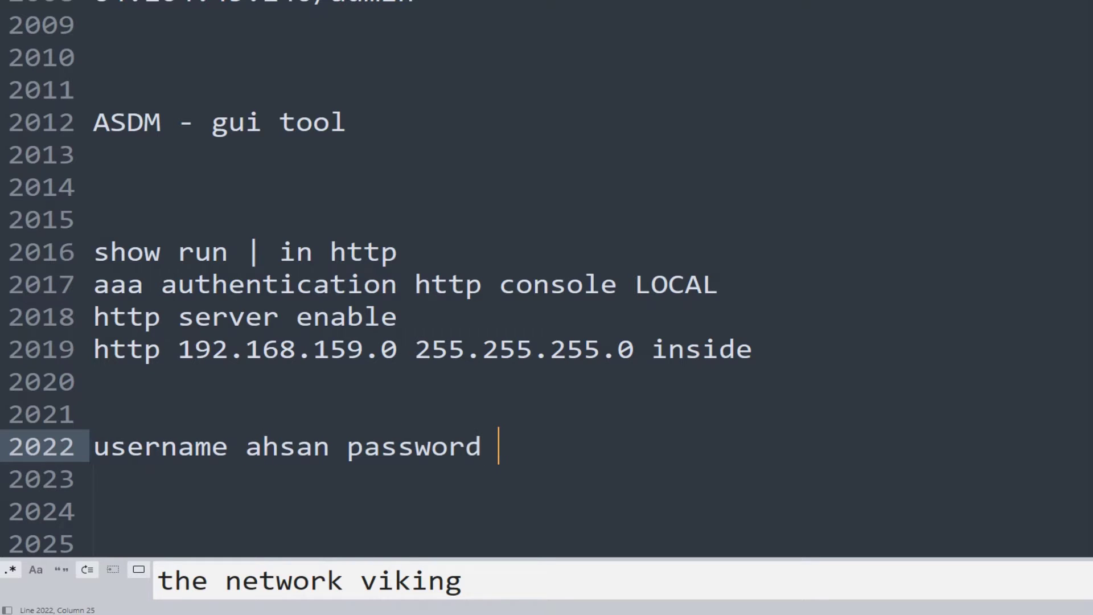
type("xxxxx")
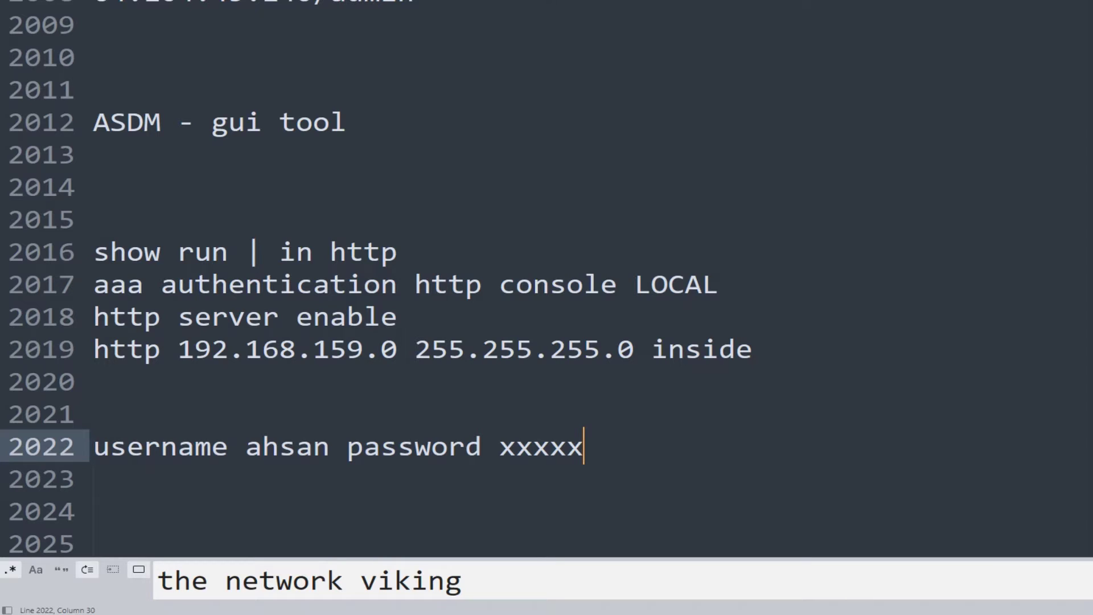
Type 'webvpn' on the blank line above the username line and highlight it
left_click(93, 413)
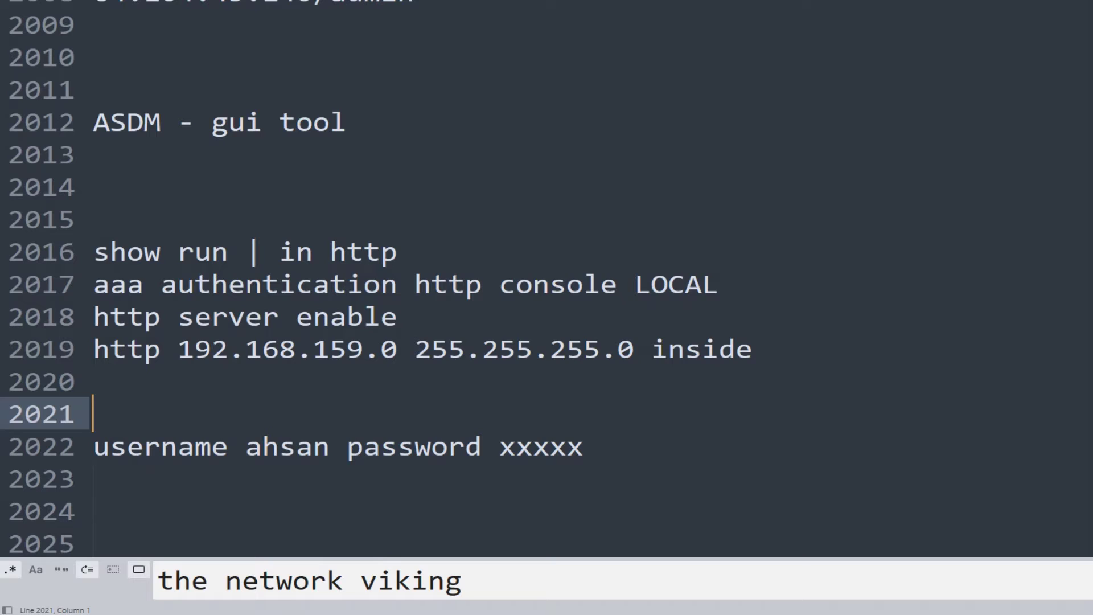
type("webvpn")
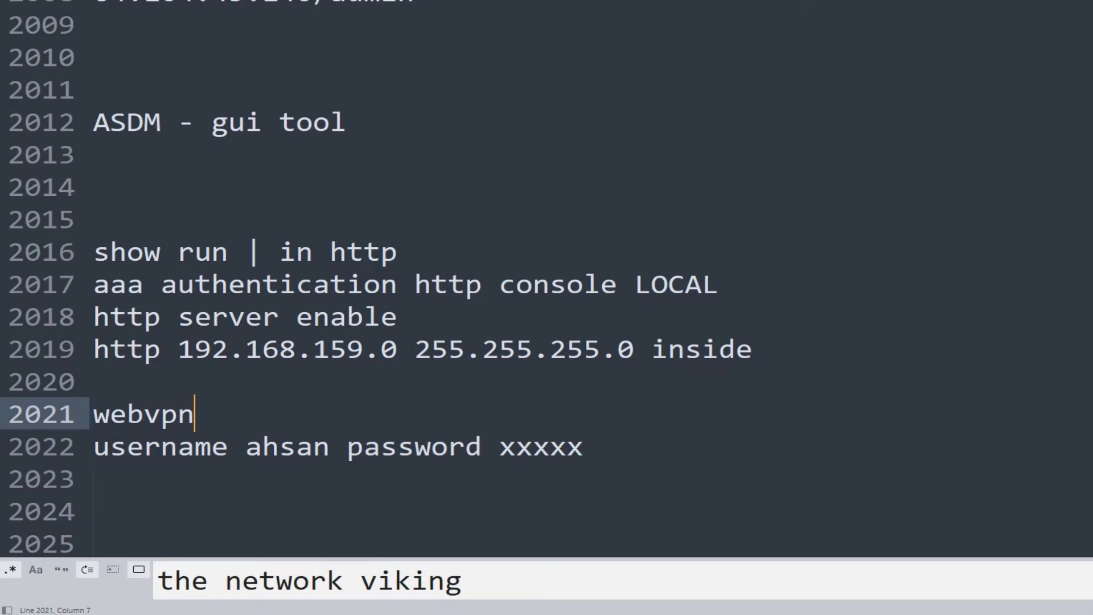
double_click(701, 349)
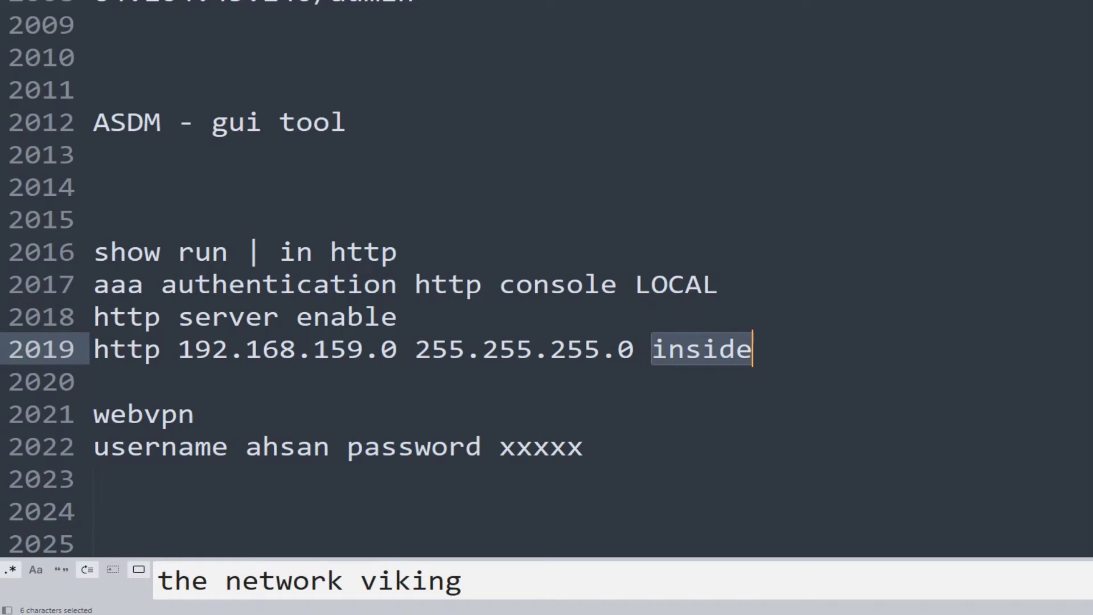
left_click_drag(195, 414, 93, 414)
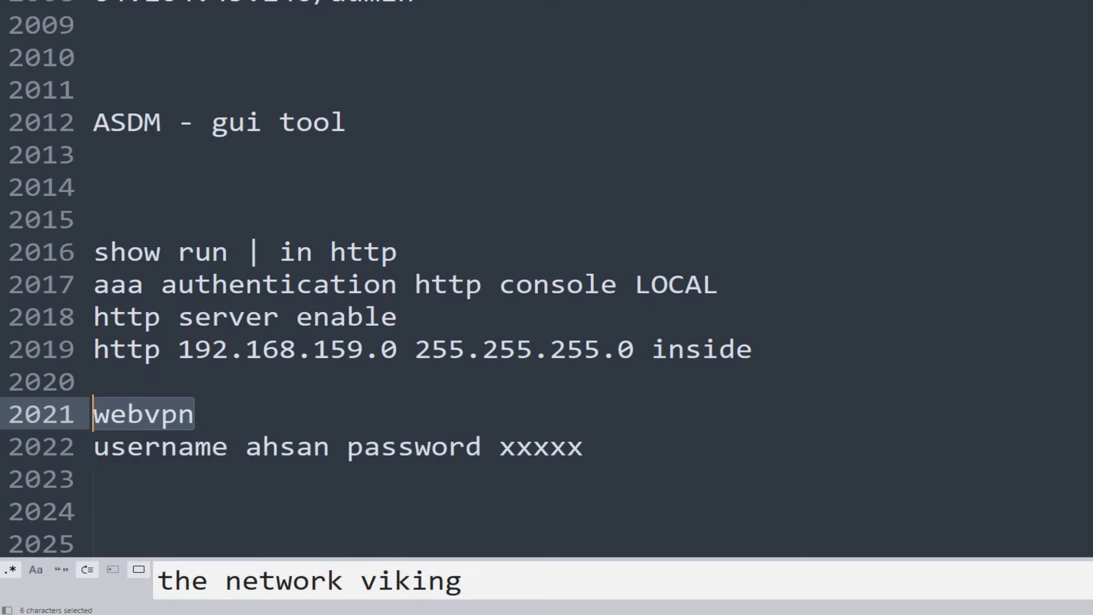
Try appending 6000 to the http server enable line, then delete it again
left_click_drag(93, 316, 397, 316)
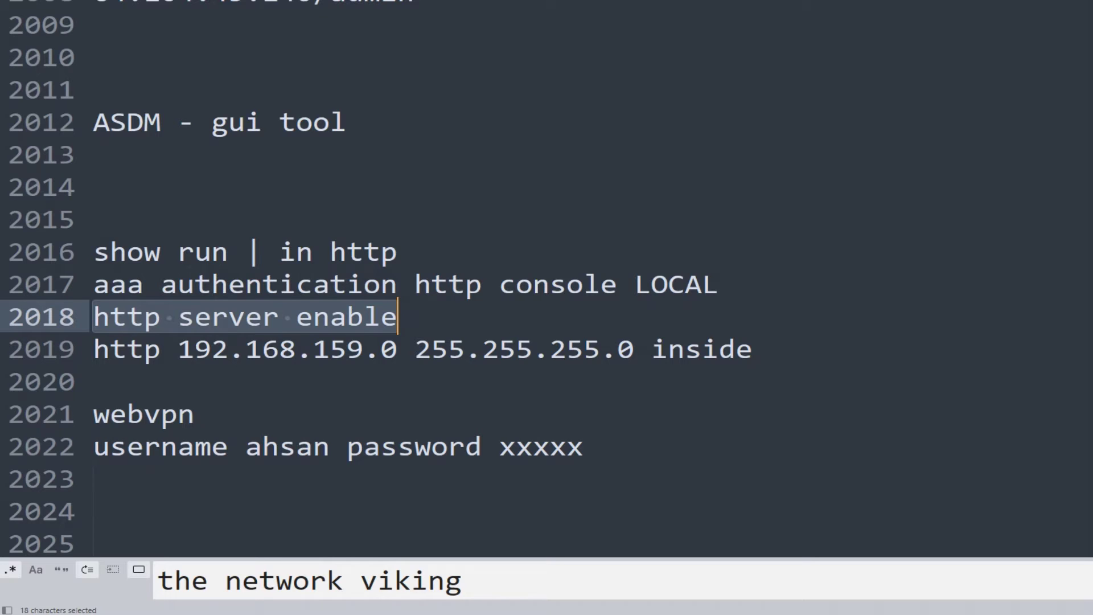
left_click(397, 317)
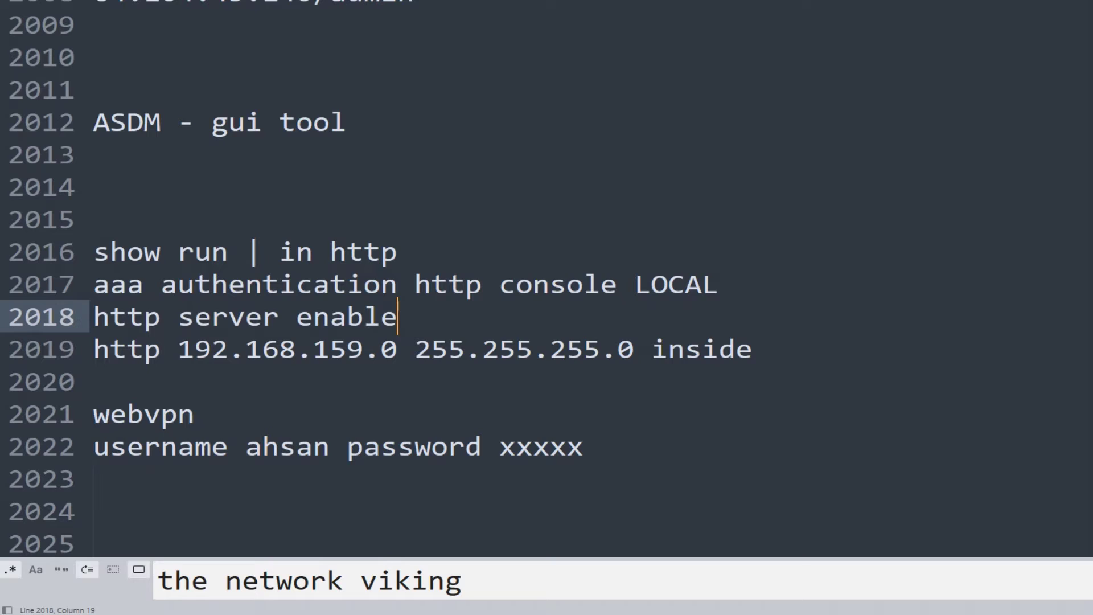
type("6000")
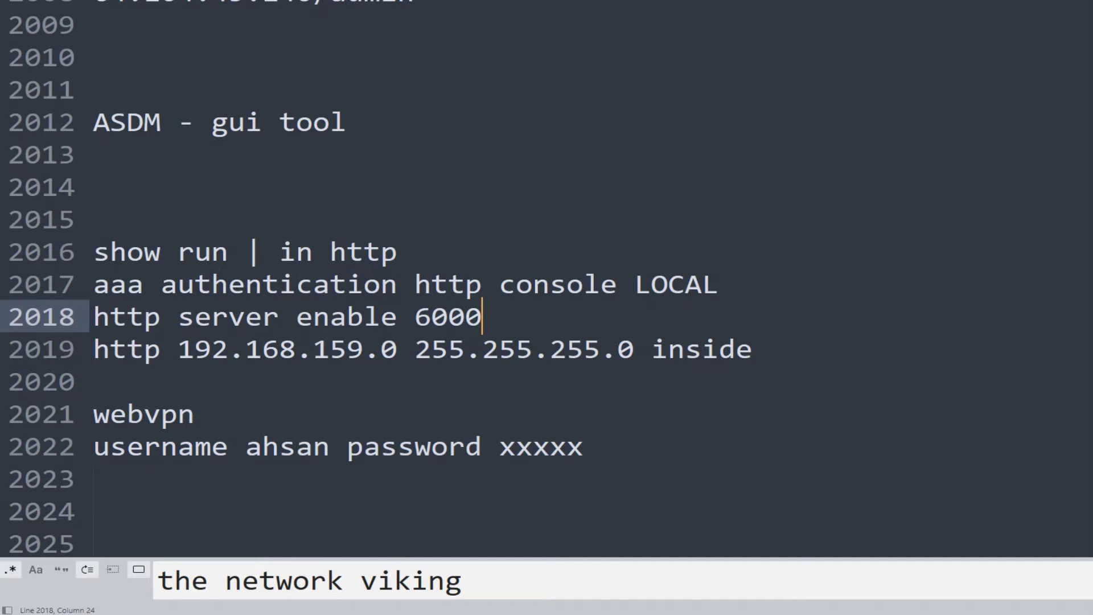
key("BackSpace")
key("BackSpace")
key("BackSpace")
key("BackSpace")
key("BackSpace")
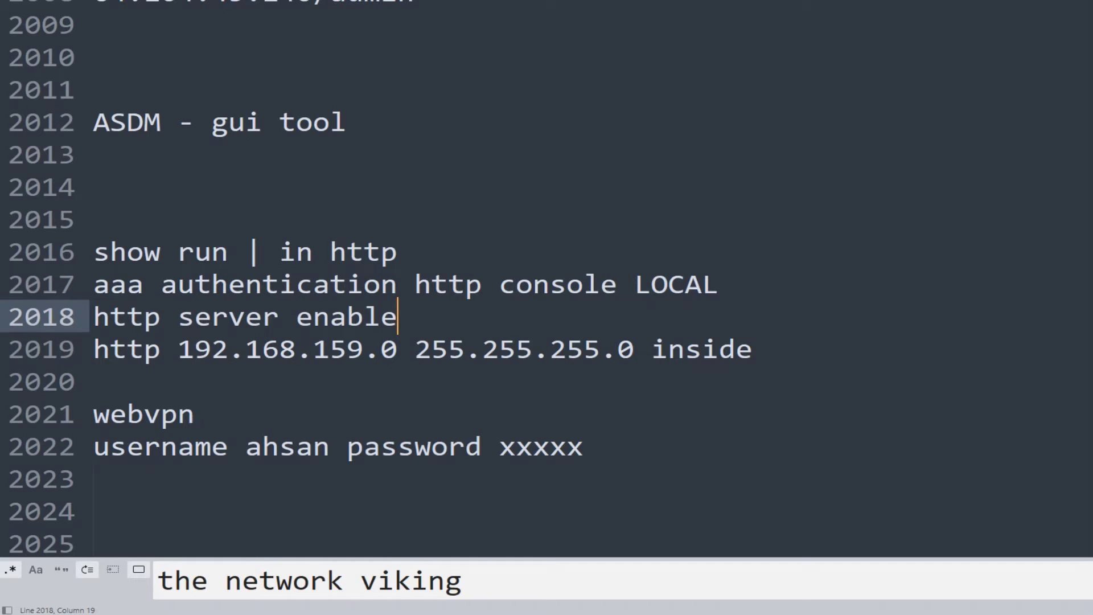
key("alt+Tab")
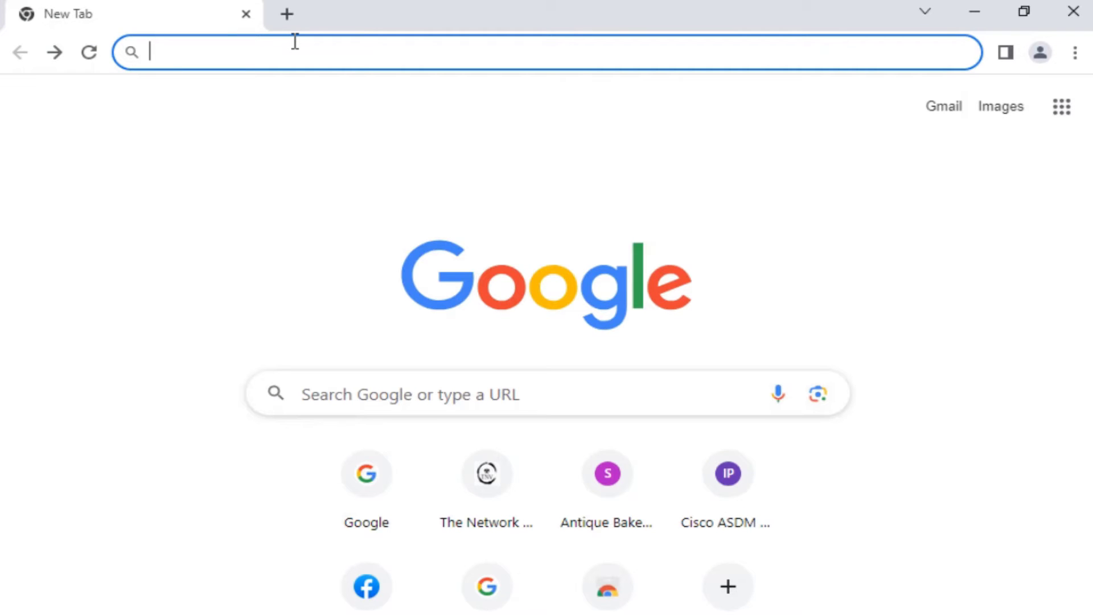
type("1")
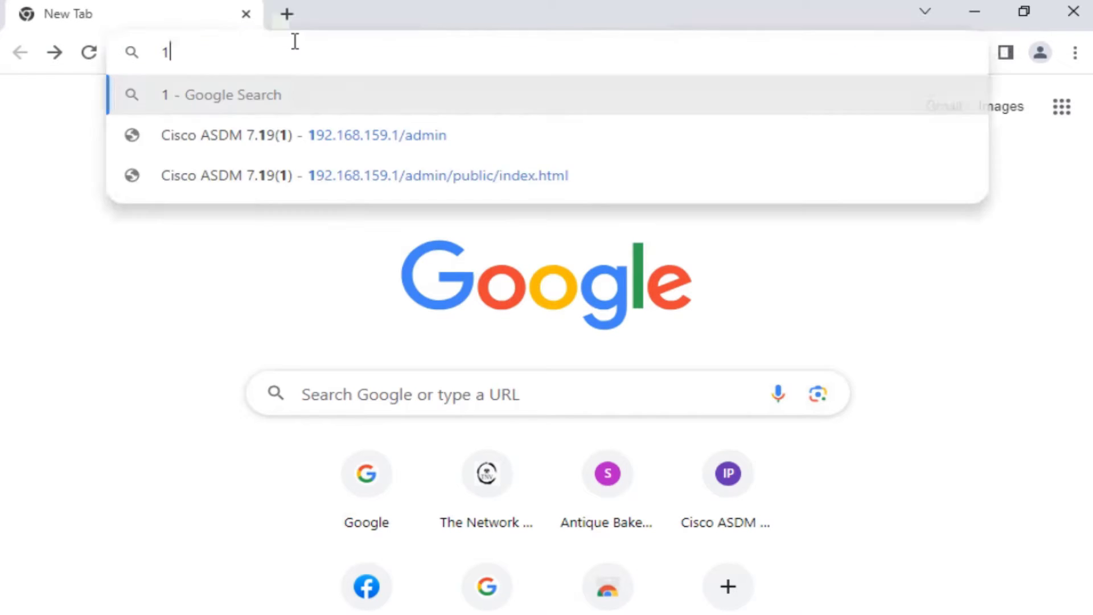
type("92.")
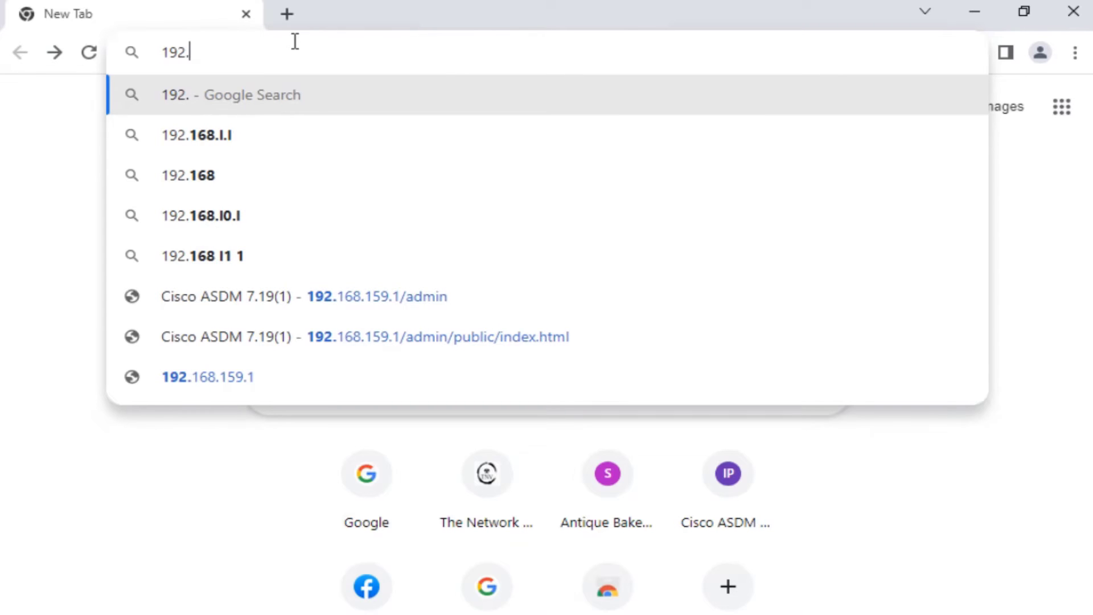
type("168.159.1")
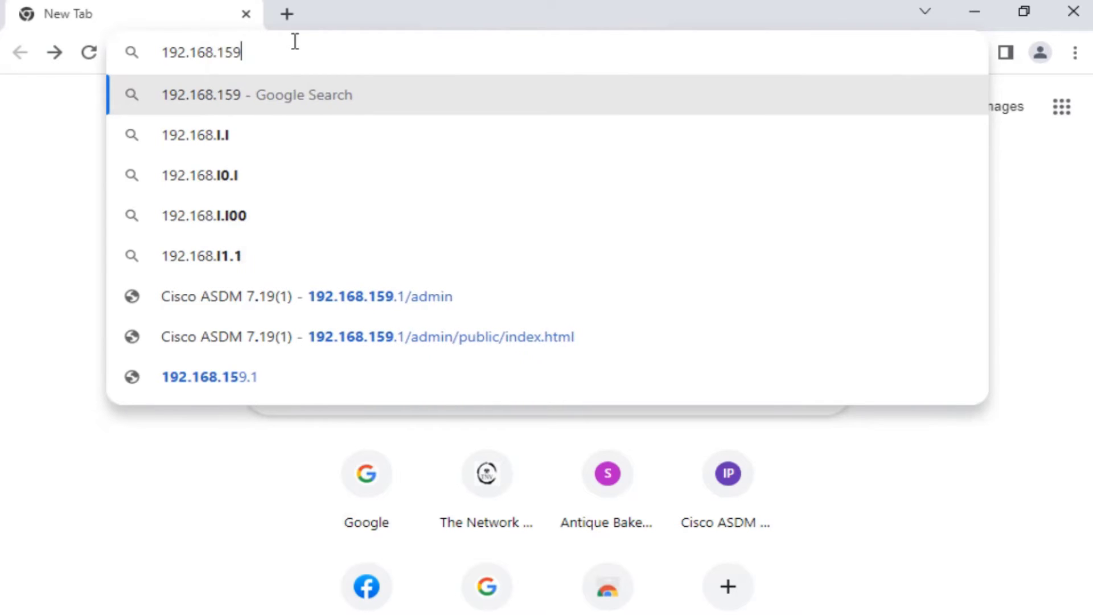
key("Left")
key("Left")
key("Left")
key("Left")
key("Left")
key("Left")
key("Left")
key("Left")
key("Left")
key("Left")
key("Left")
key("Left")
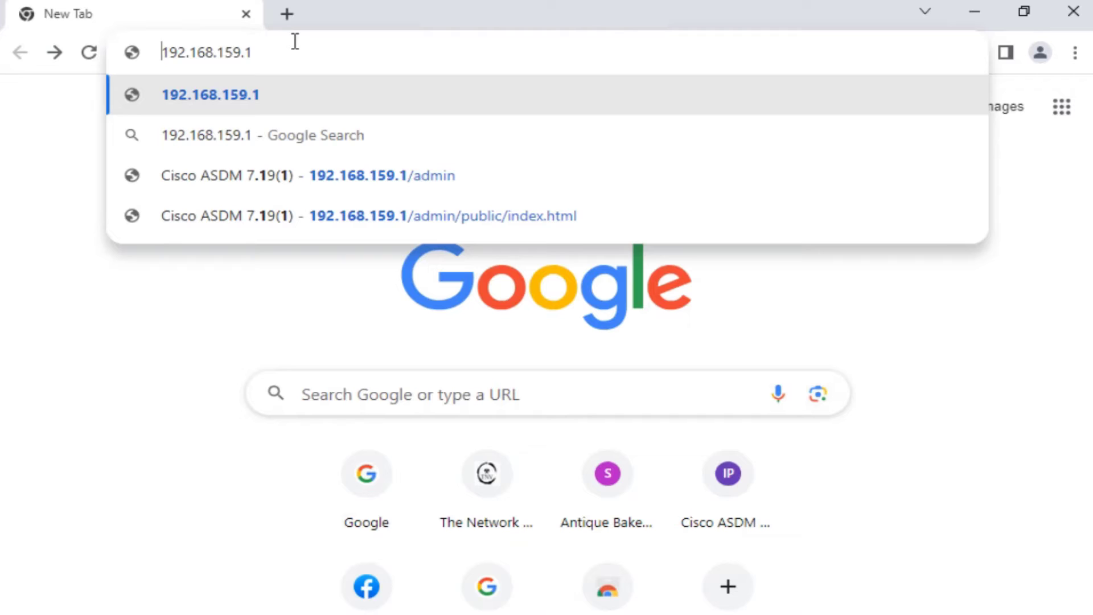
type("https")
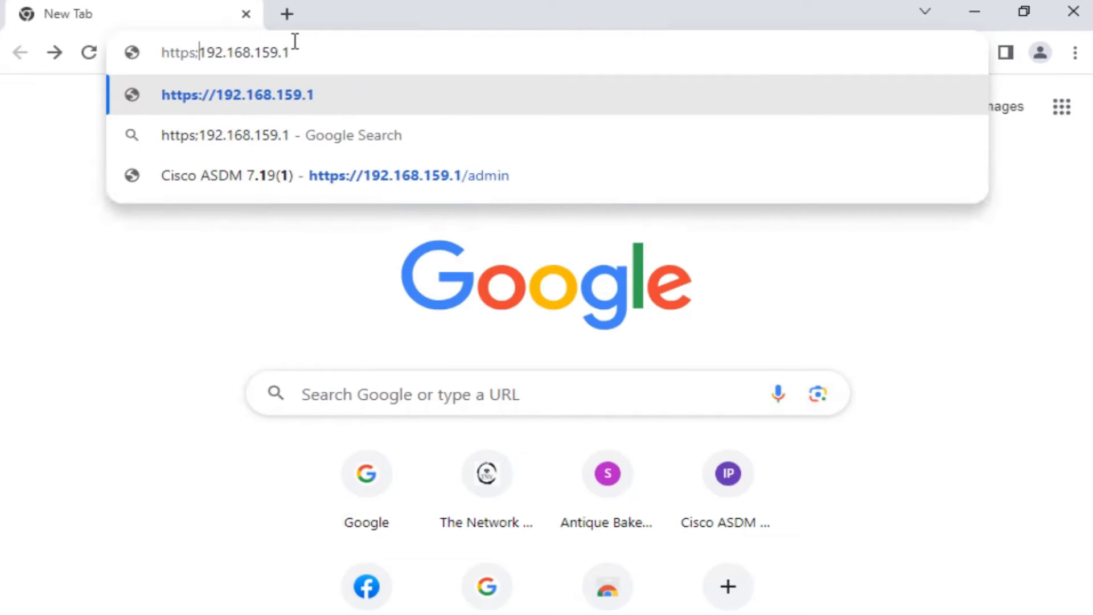
type("://")
key("Right")
key("Right")
key("Right")
key("Right")
key("Right")
key("Right")
key("Right")
key("Right")
key("Right")
key("Right")
key("Right")
key("Right")
key("Right")
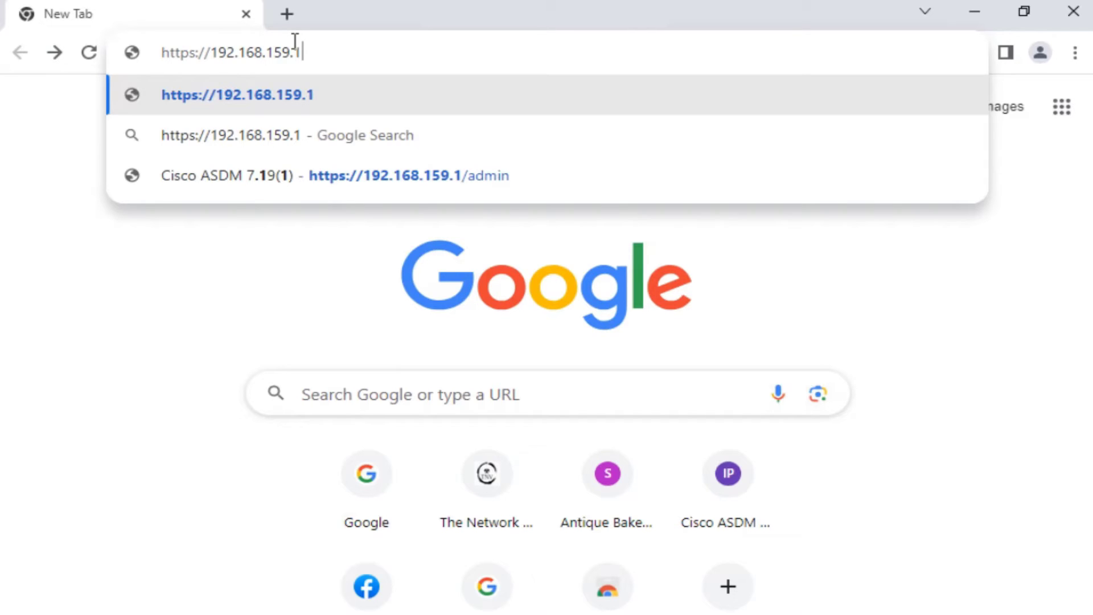
type("/admin")
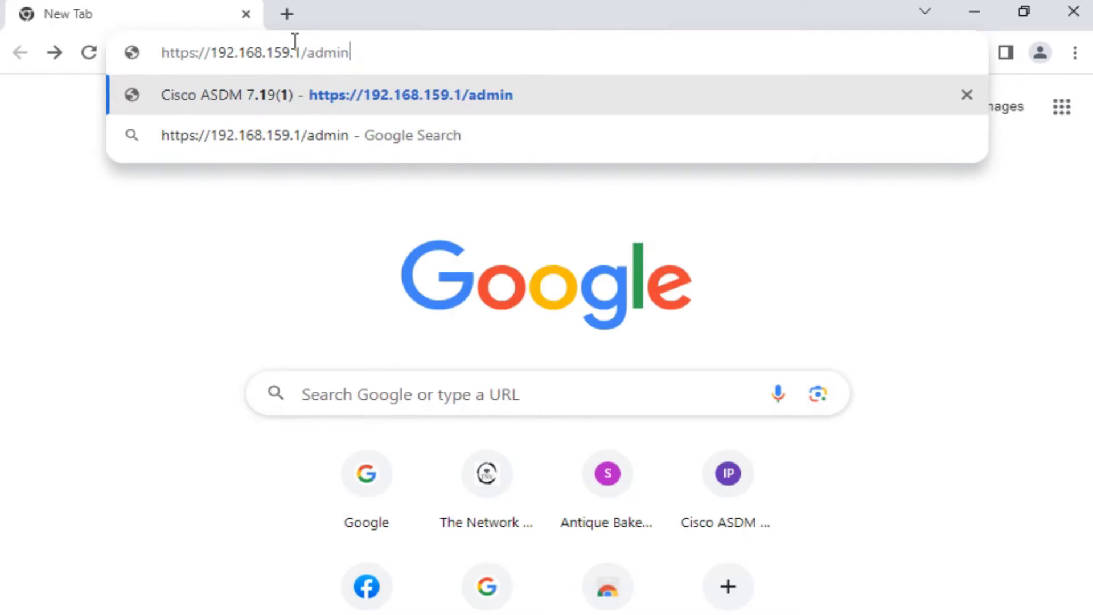
key("Return")
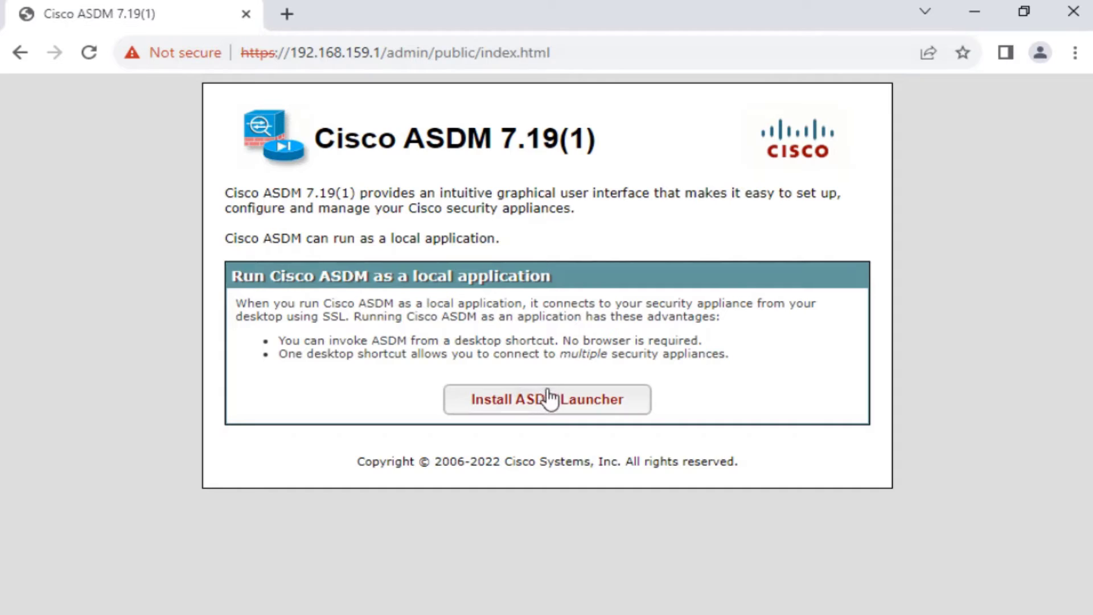
Request the ASDM Launcher install and sign in as admin with the device password
left_click(530, 405)
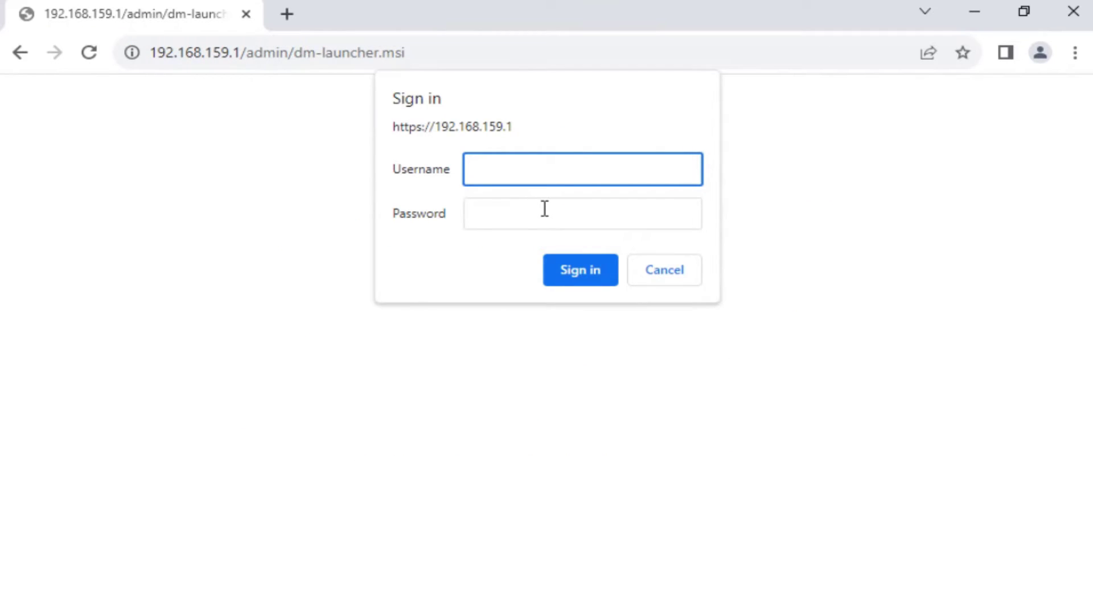
type("admin")
key("Tab")
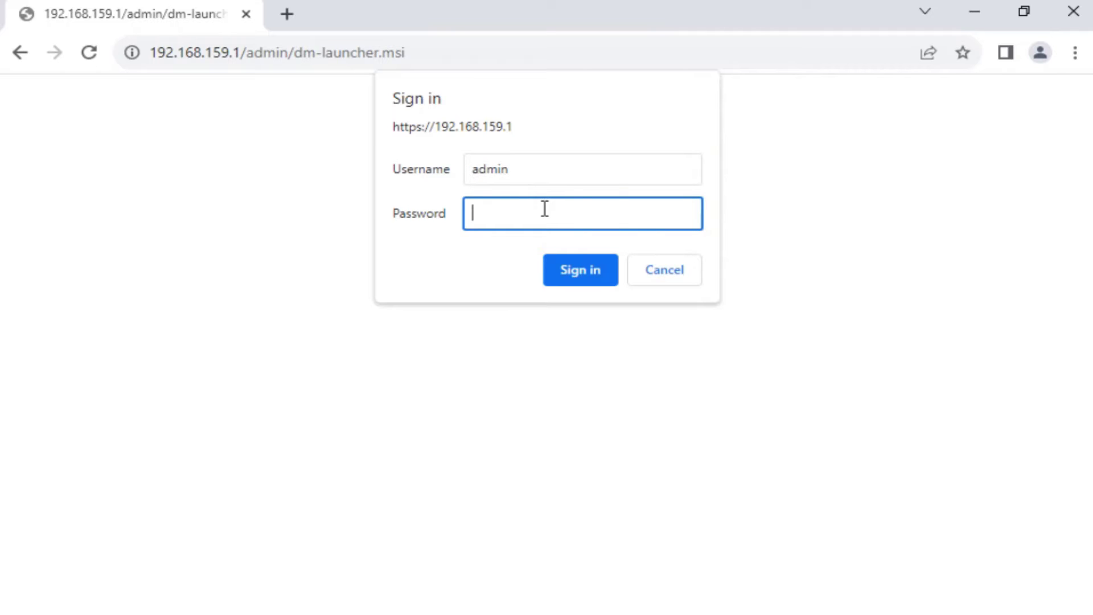
type("a")
key("BackSpace")
type("********")
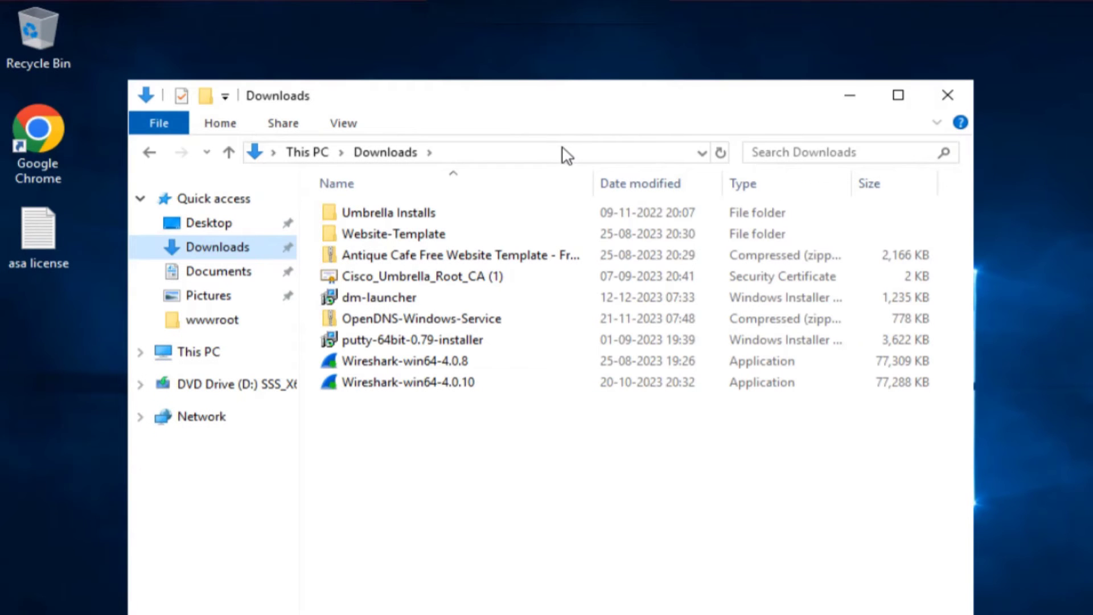
Run dm-launcher and install it with the default options through to Finish
double_click(378, 297)
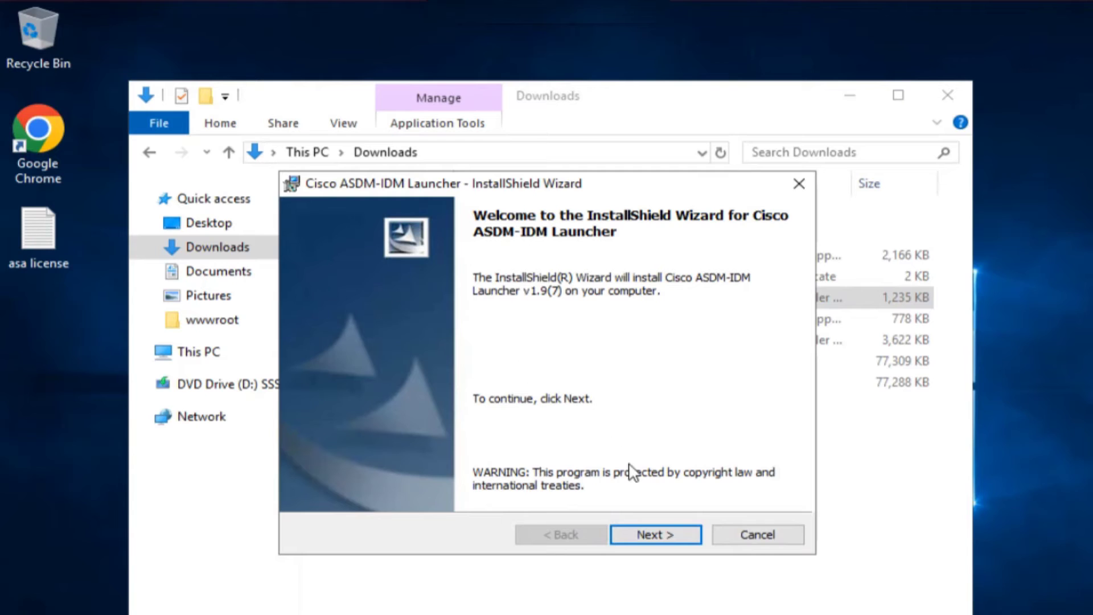
left_click(652, 532)
left_click(652, 532)
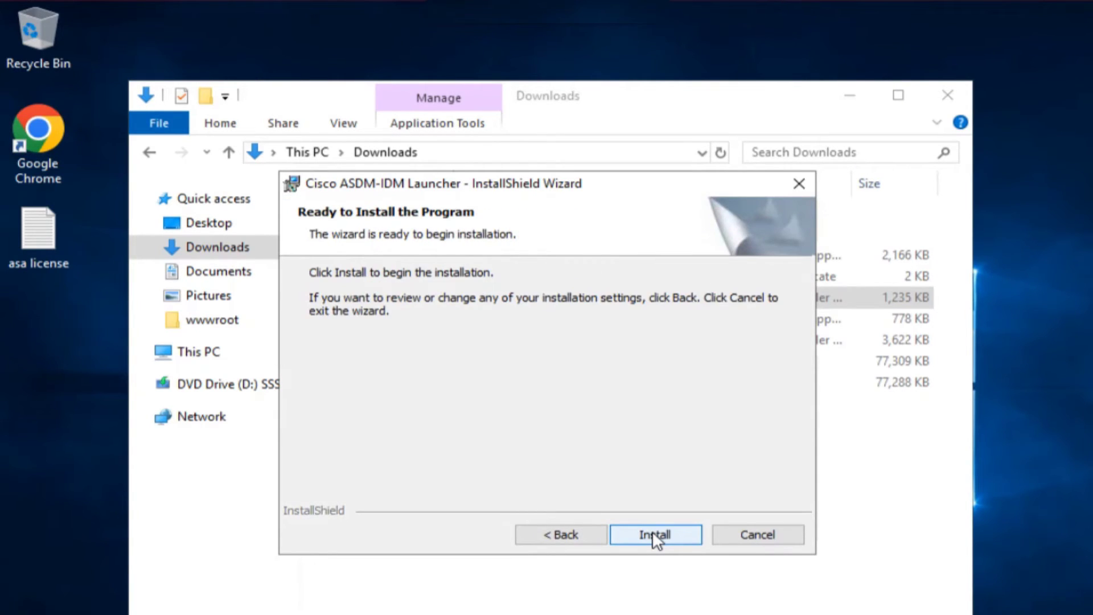
left_click(652, 532)
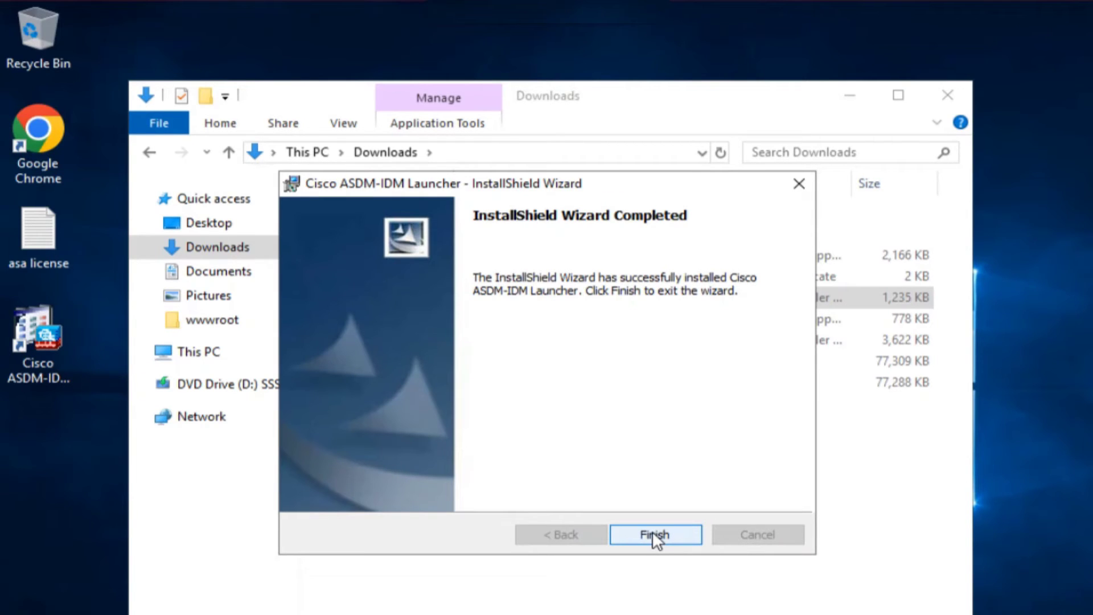
left_click(652, 533)
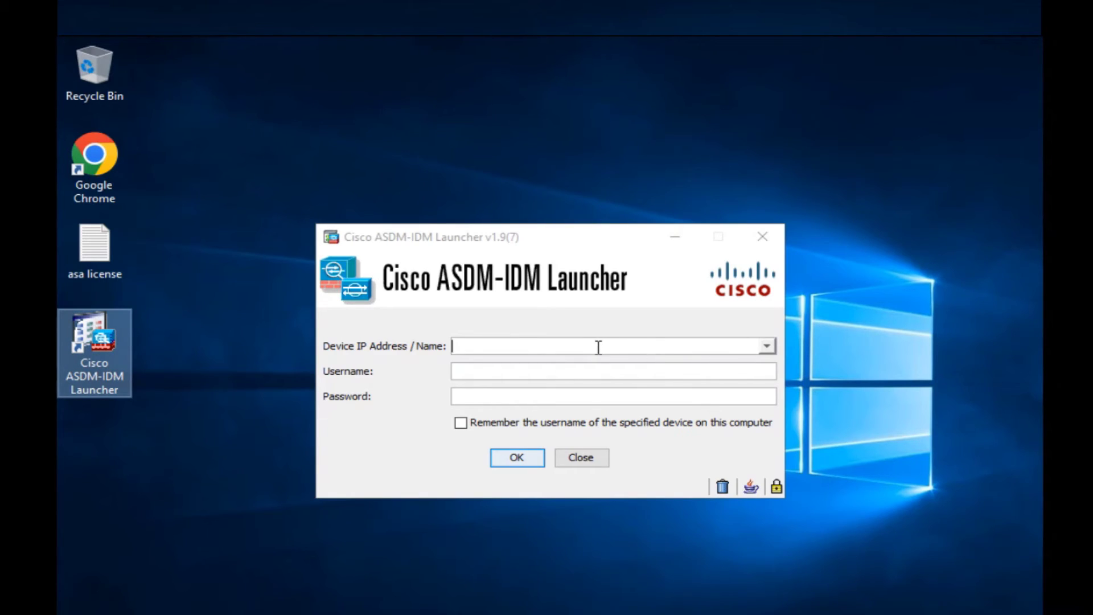
left_click(573, 347)
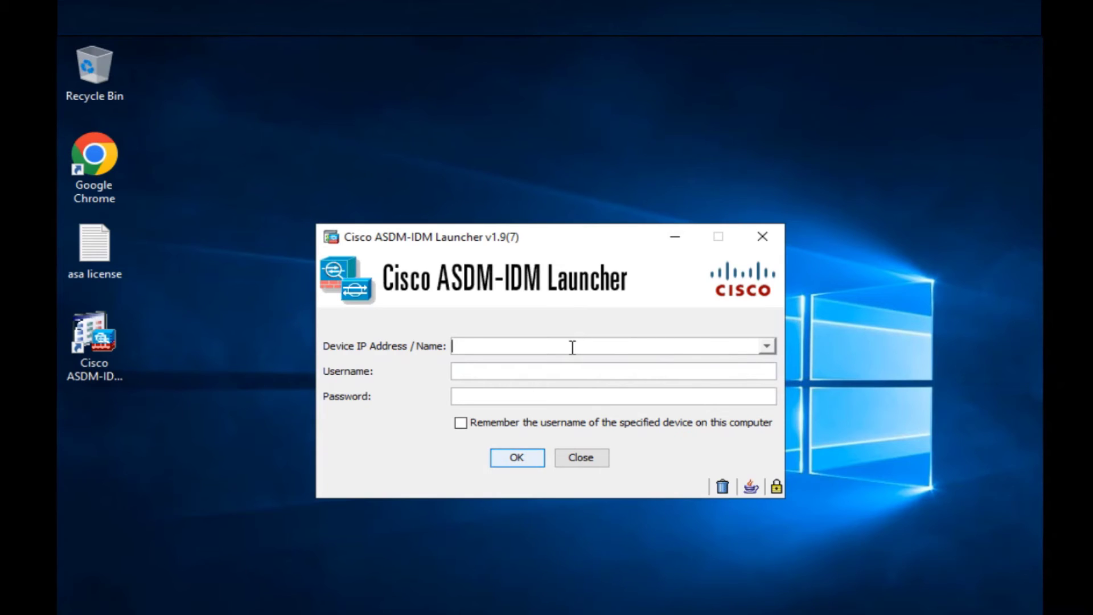
type("https://192.168.159.1:6")
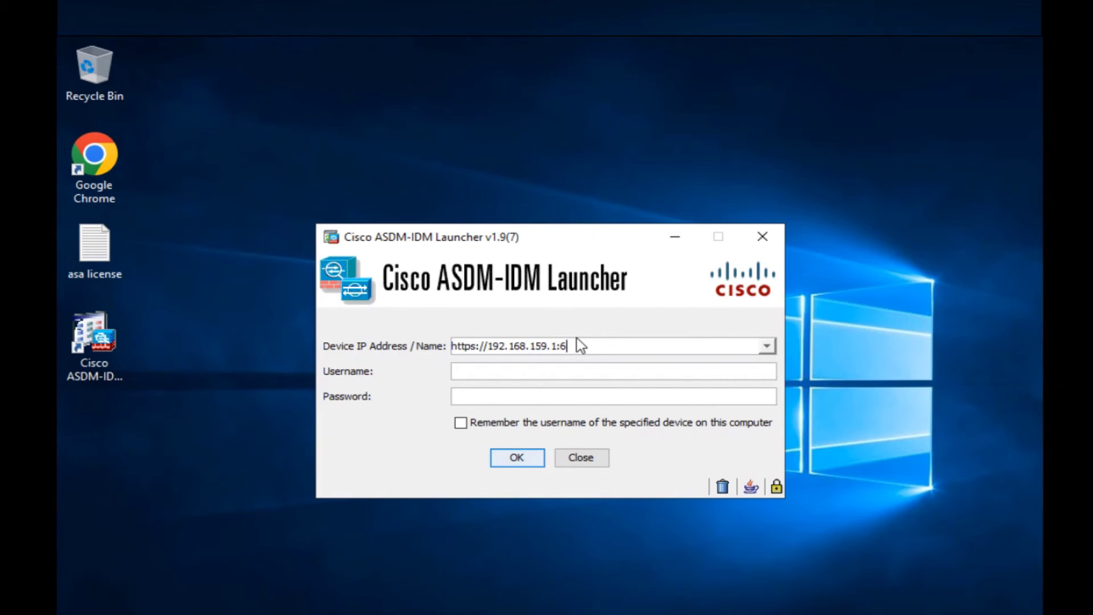
type("000")
left_click(533, 371)
Log in as admin with the device password, ticking Remember the username
type("admin")
key("Tab")
type("cisco@12345")
key("Tab")
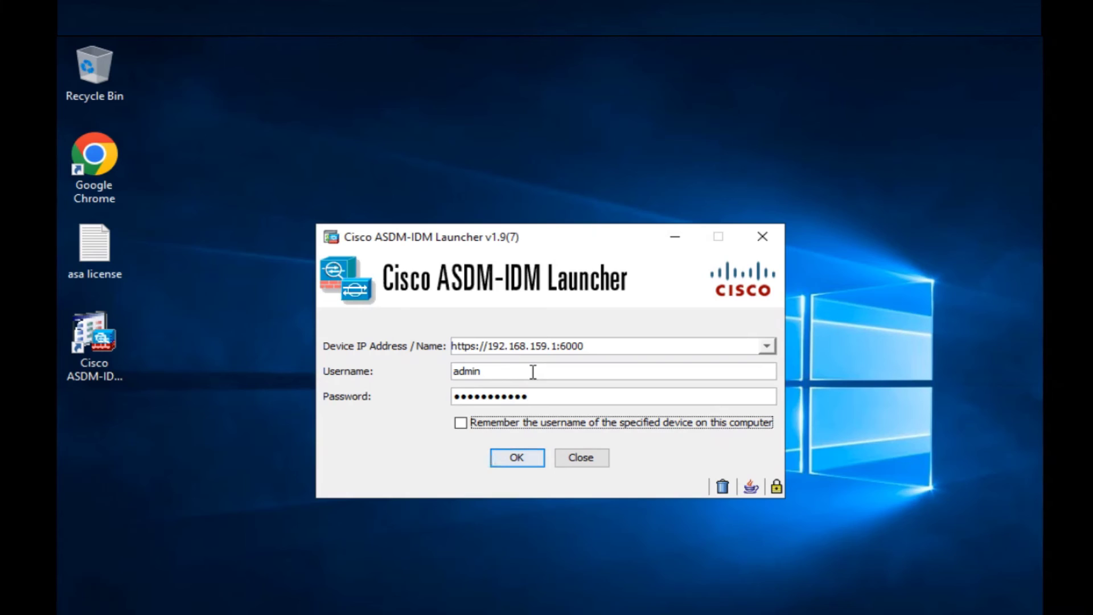
key("space")
key("Tab")
key("space")
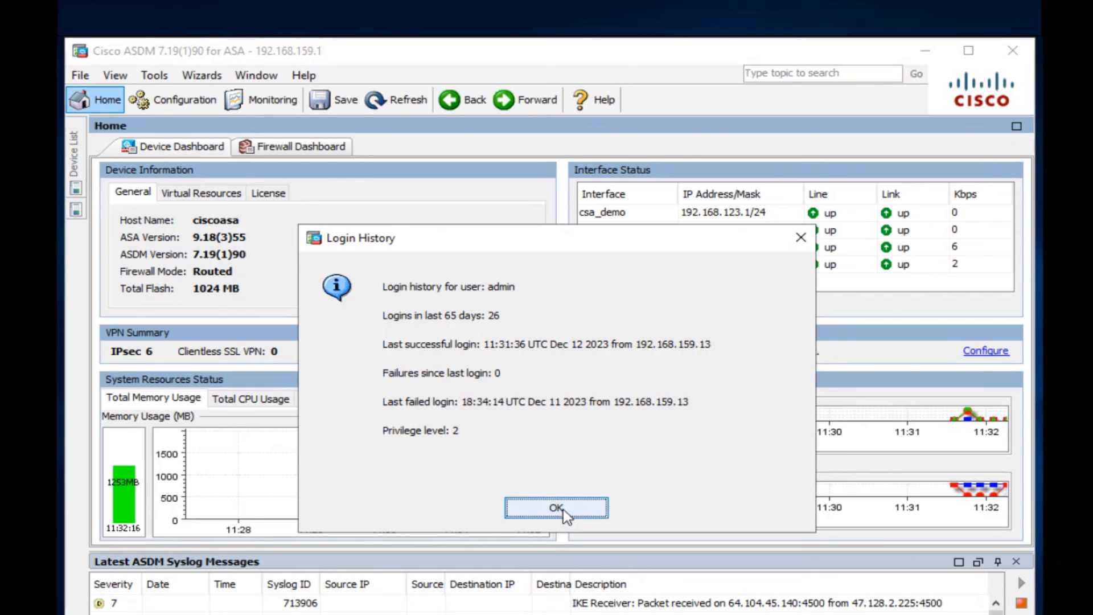
Close the Login History notice and maximize the ASDM window
left_click(562, 511)
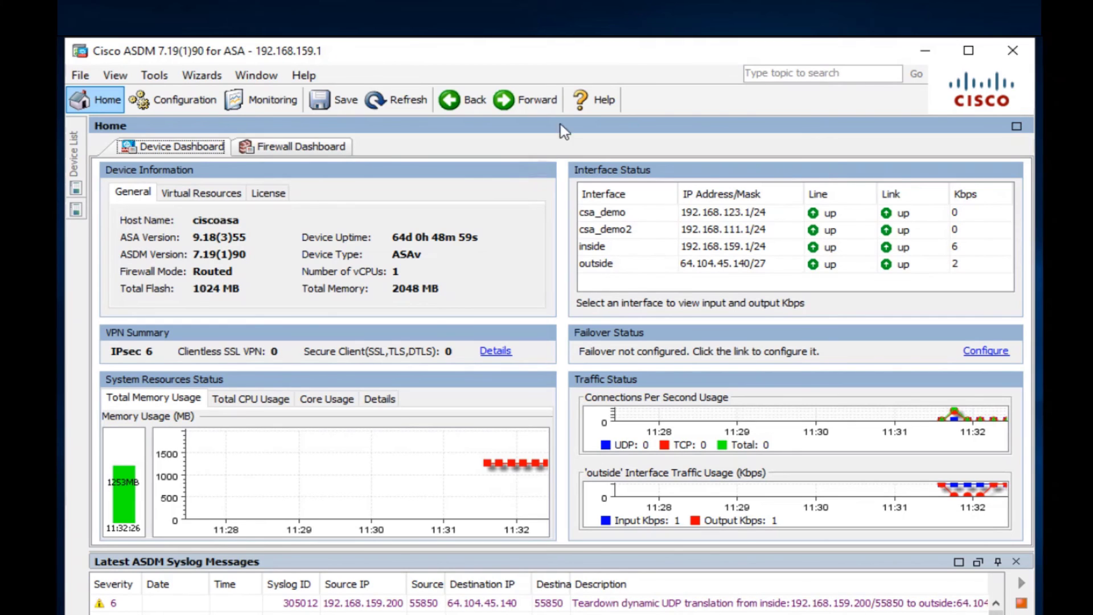
double_click(667, 50)
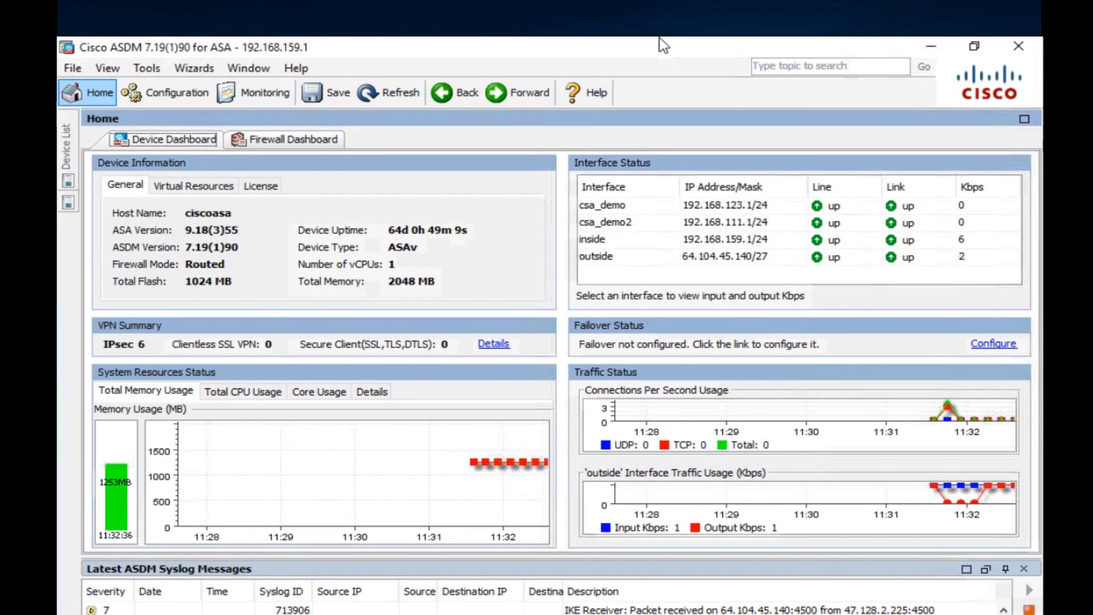